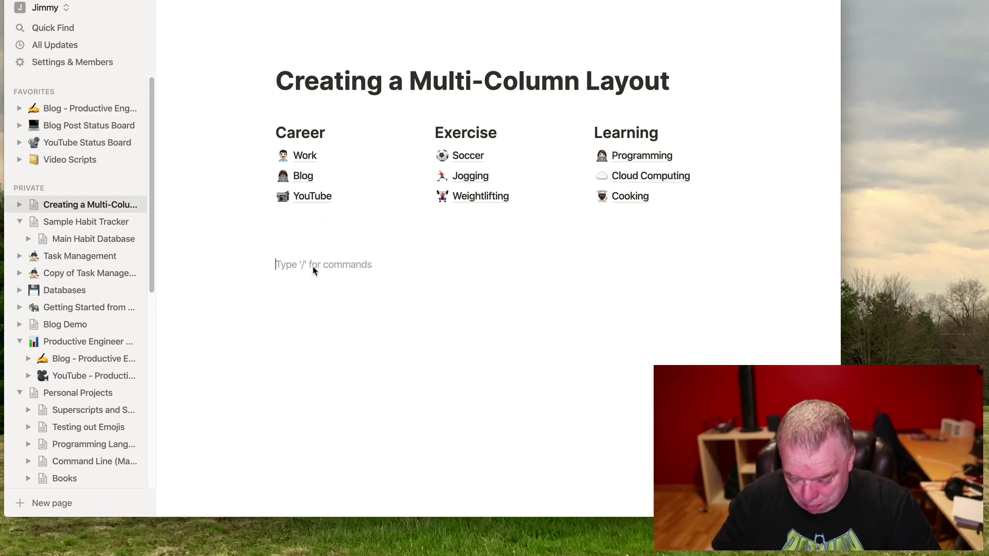
pyautogui.write('@')
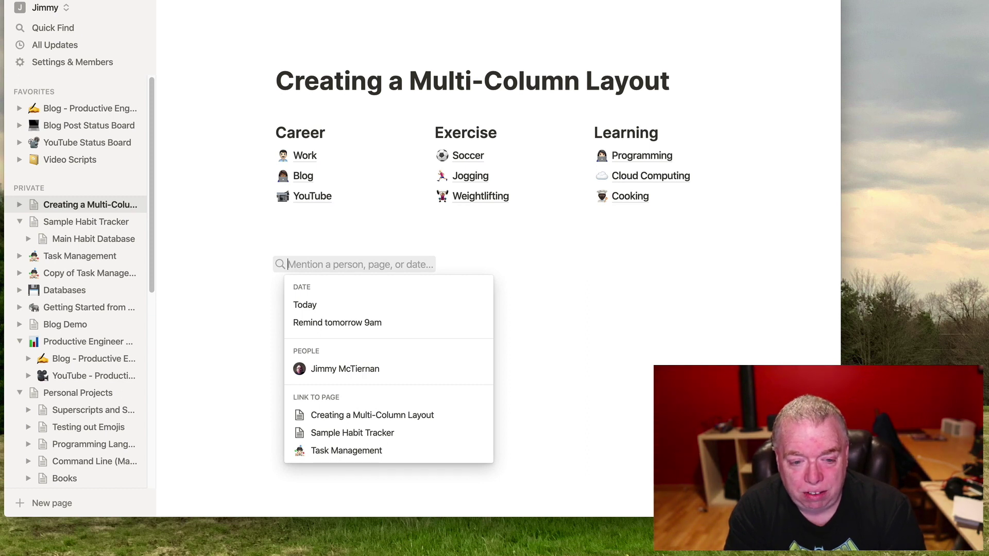
pyautogui.write('rem')
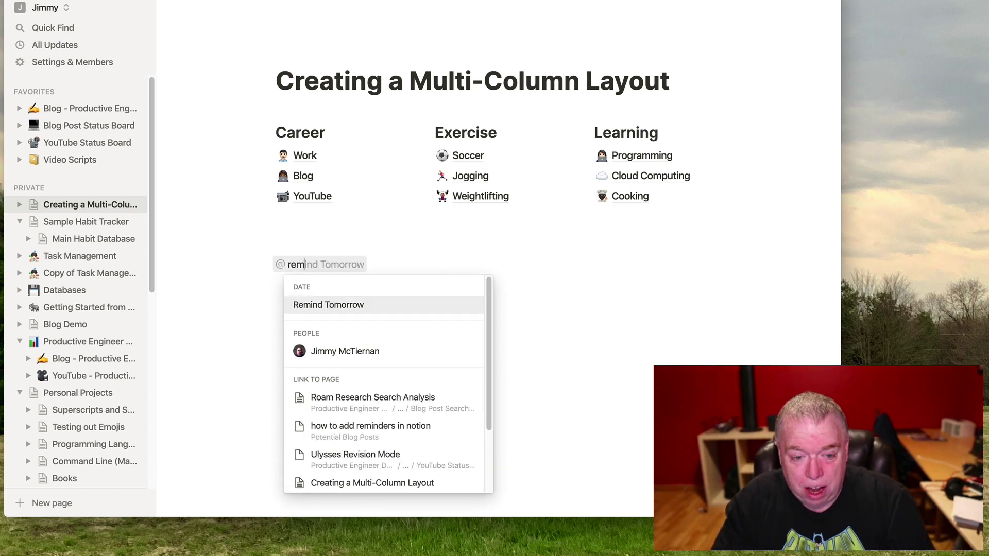
pyautogui.write('ind')
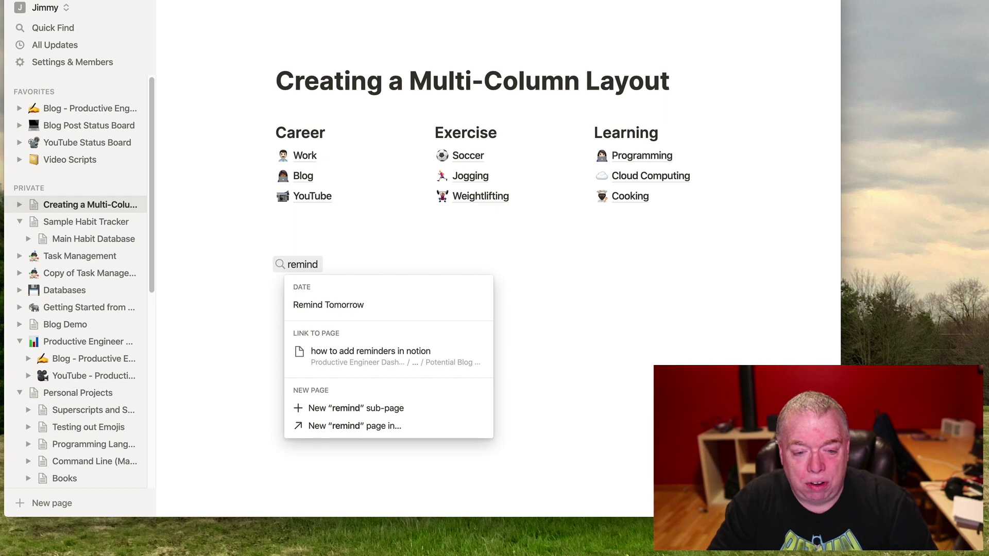
pyautogui.write('fri')
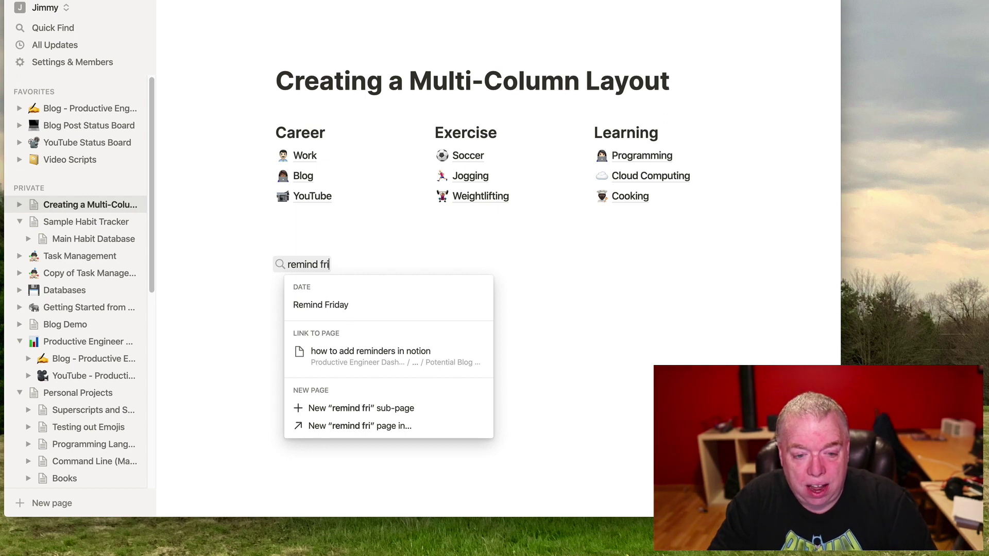
pyautogui.write('day a')
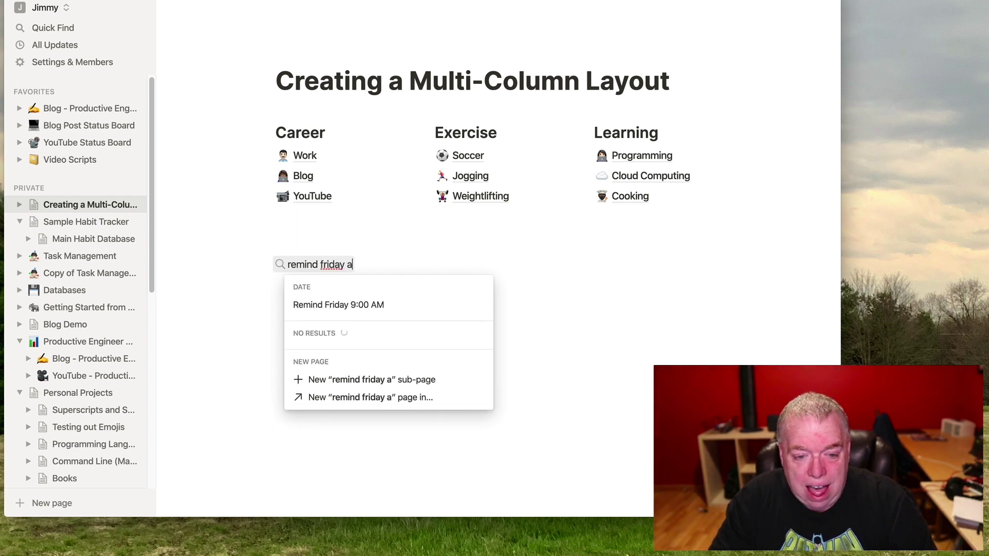
pyautogui.write('t 11:0')
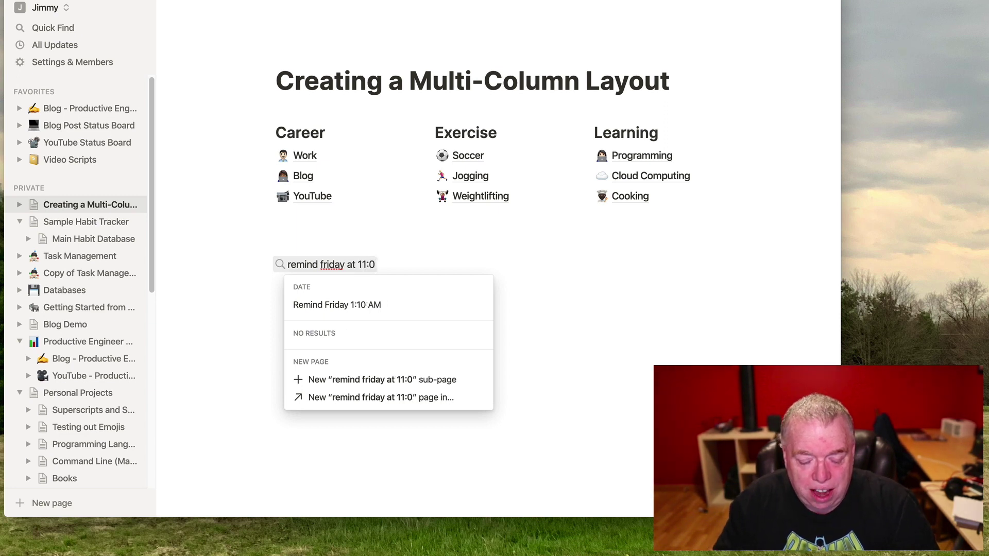
pyautogui.write('0')
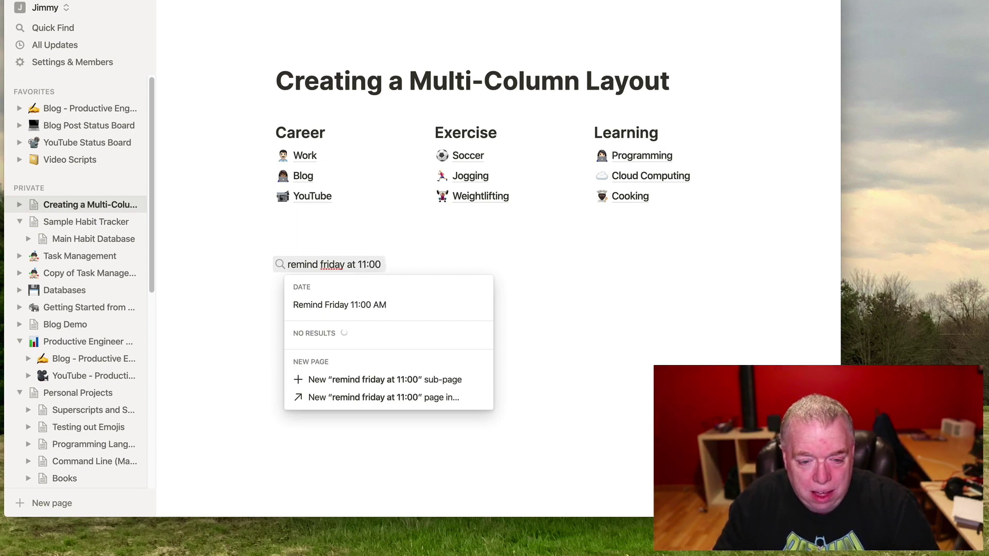
pyautogui.click(355, 306)
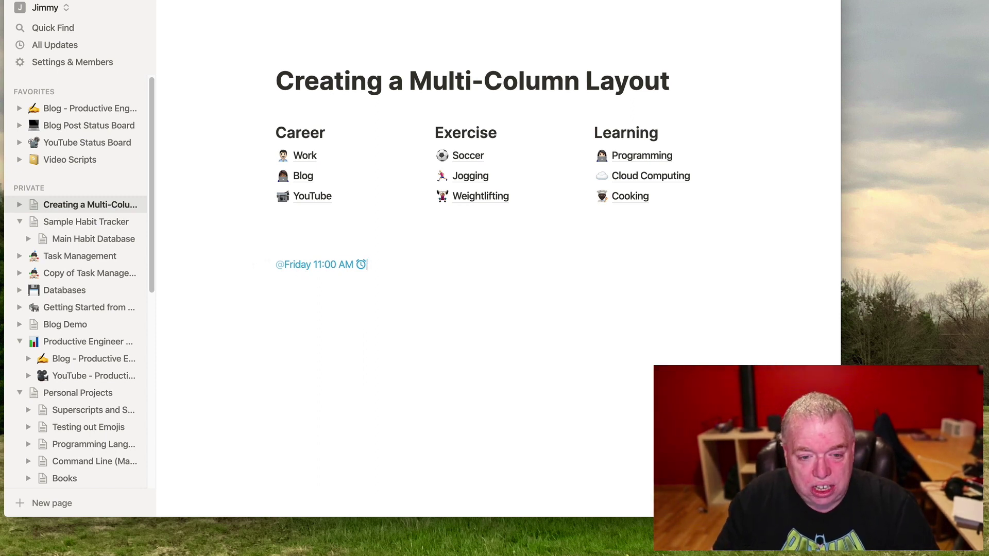
pyautogui.press('BackSpace')
pyautogui.press('BackSpace')
pyautogui.write('@')
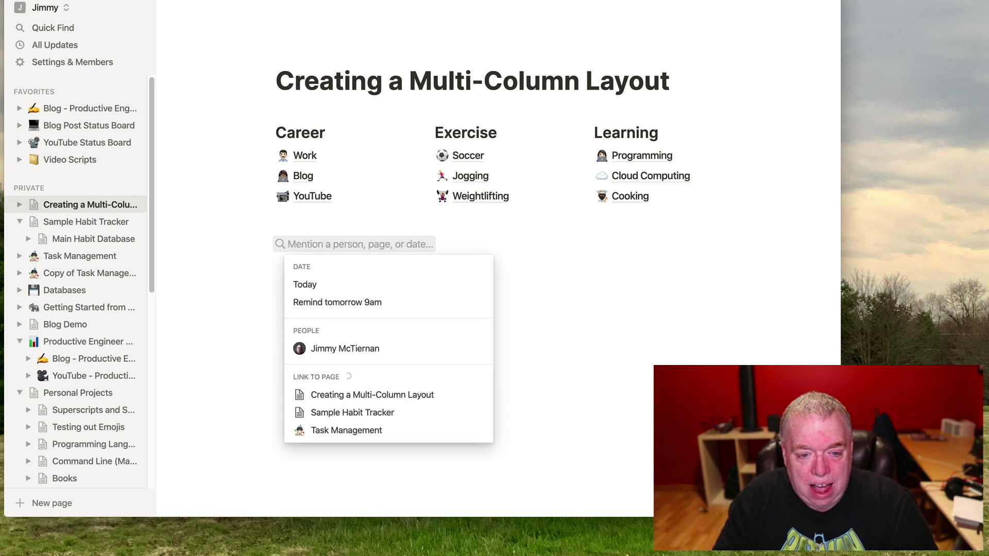
pyautogui.write('remin')
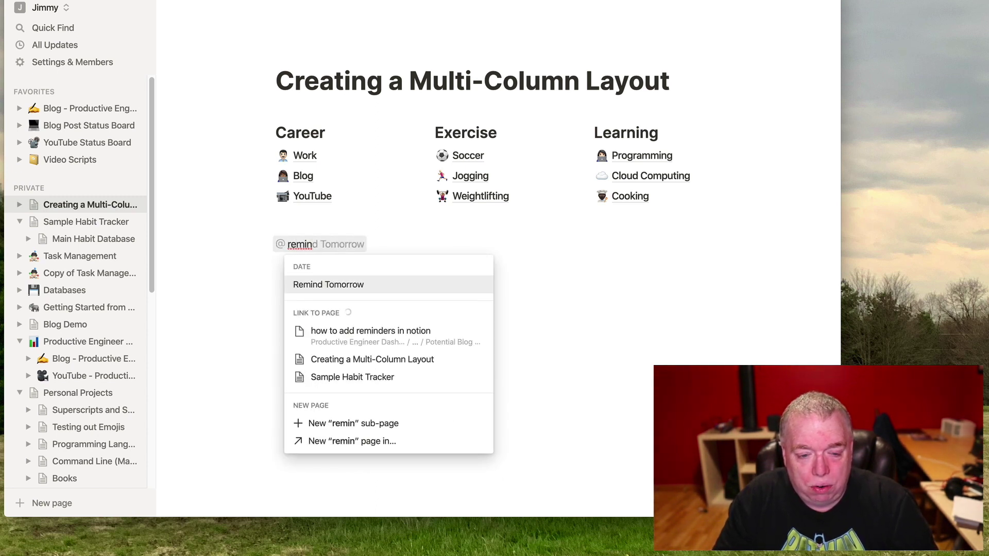
pyautogui.write('d next t')
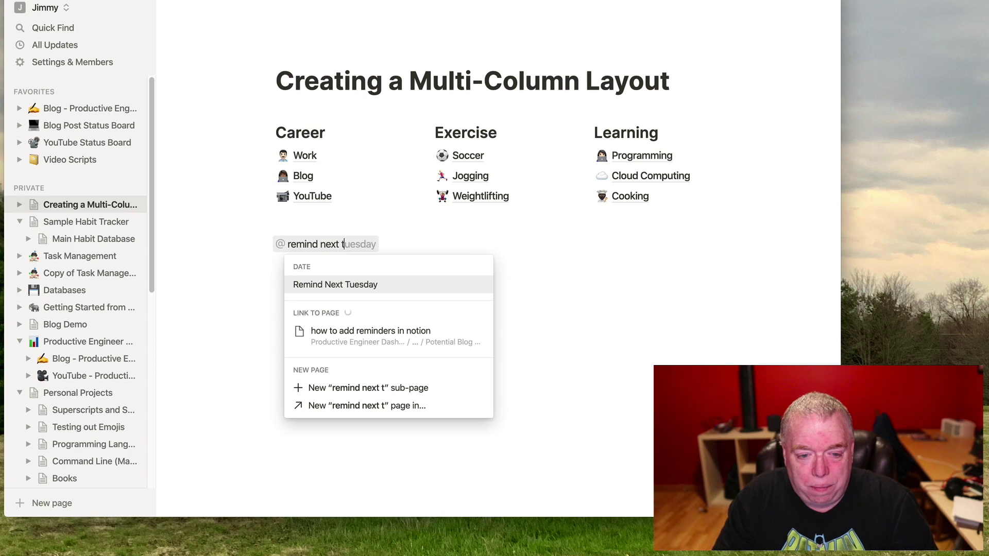
pyautogui.write('hur')
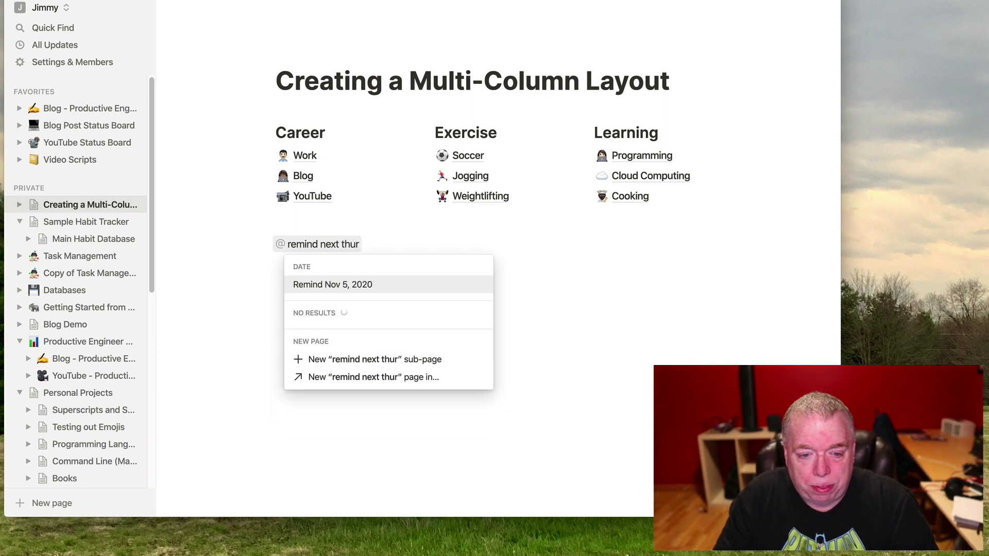
pyautogui.write('sday')
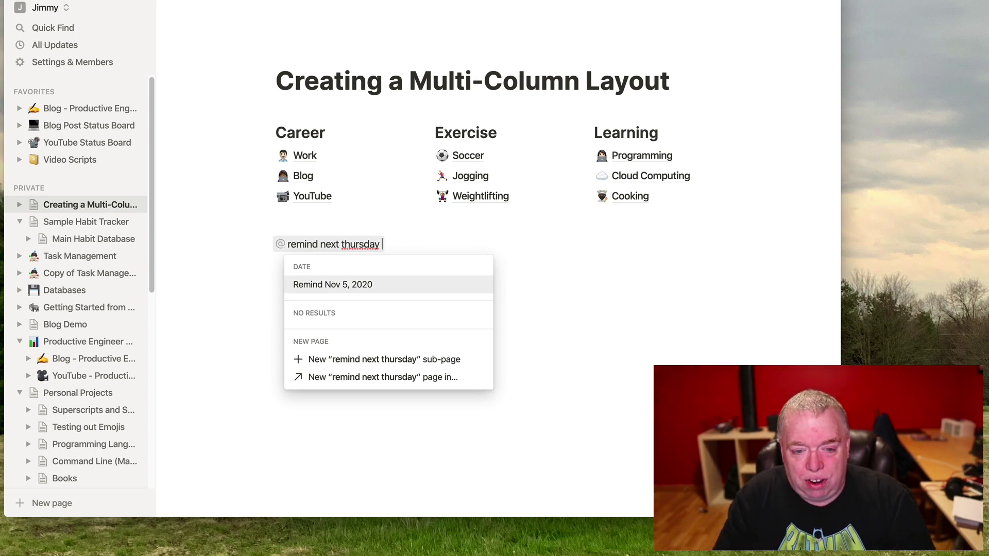
pyautogui.write('at 1')
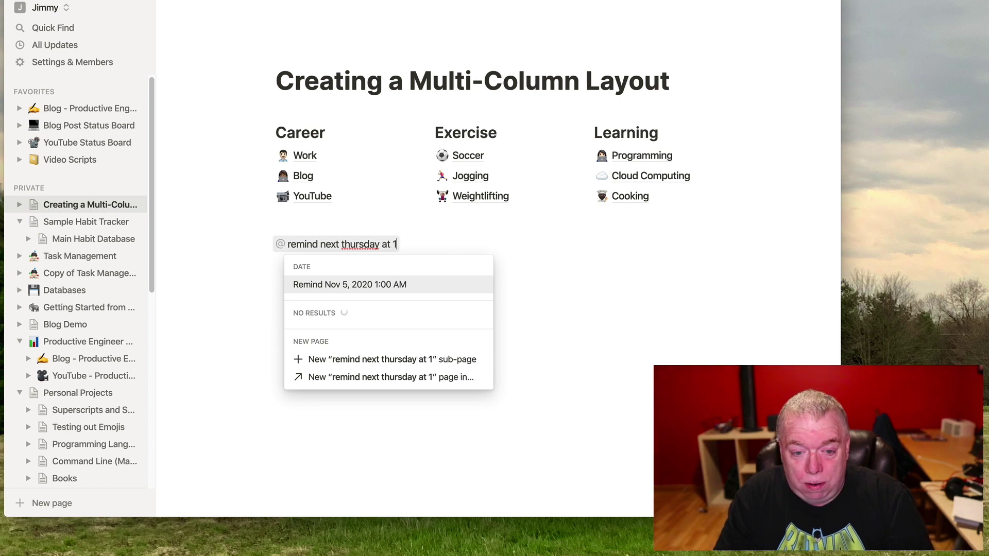
pyautogui.write(':15 ')
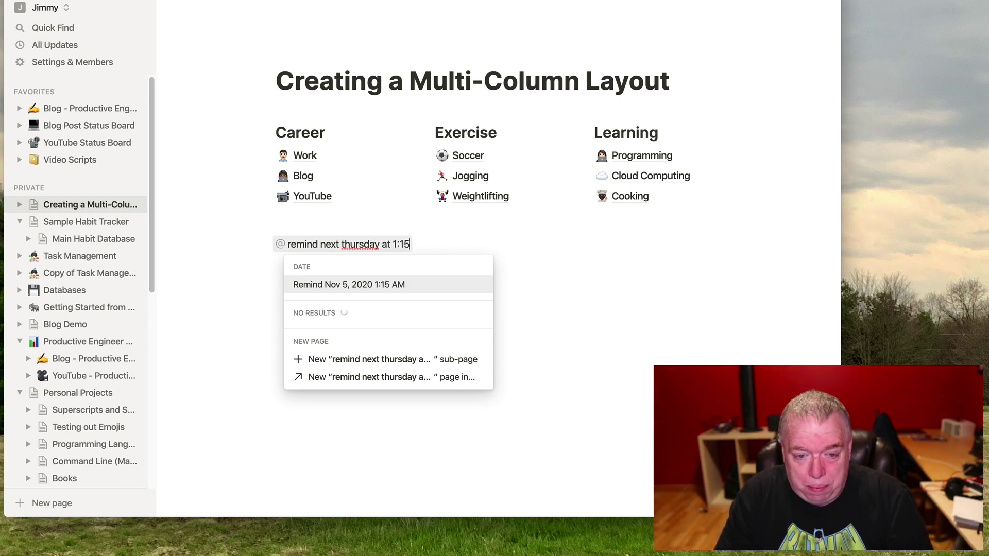
pyautogui.write('pm')
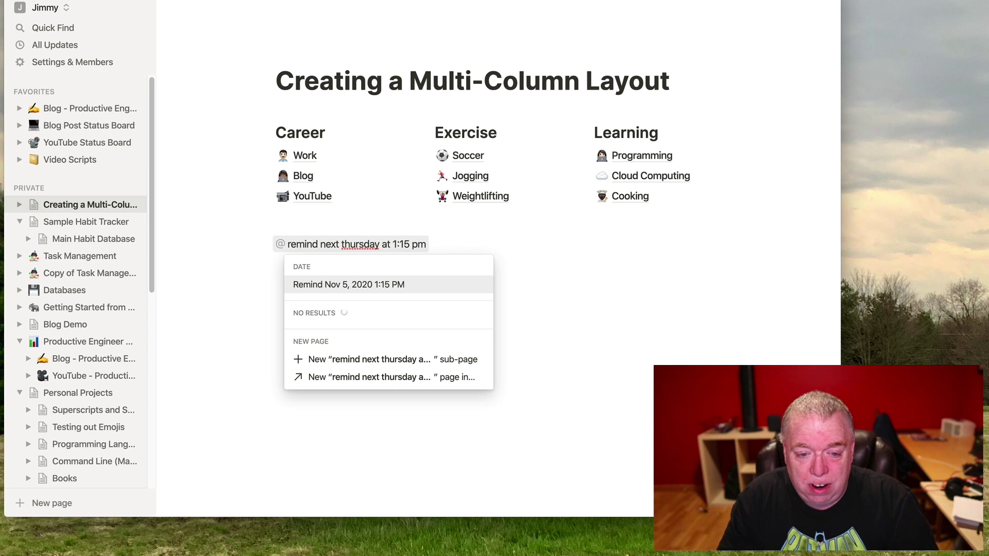
pyautogui.click(381, 288)
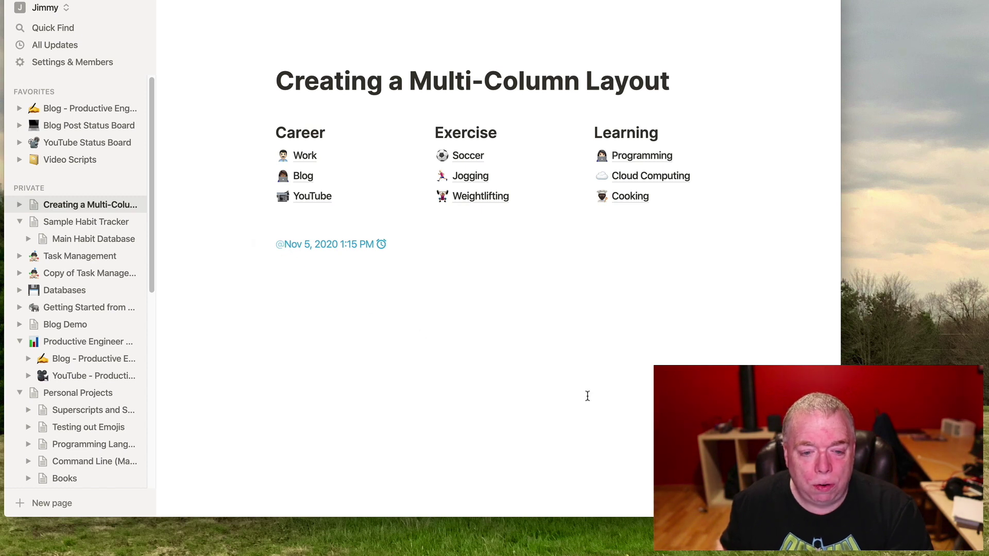
pyautogui.press('BackSpace')
pyautogui.press('BackSpace')
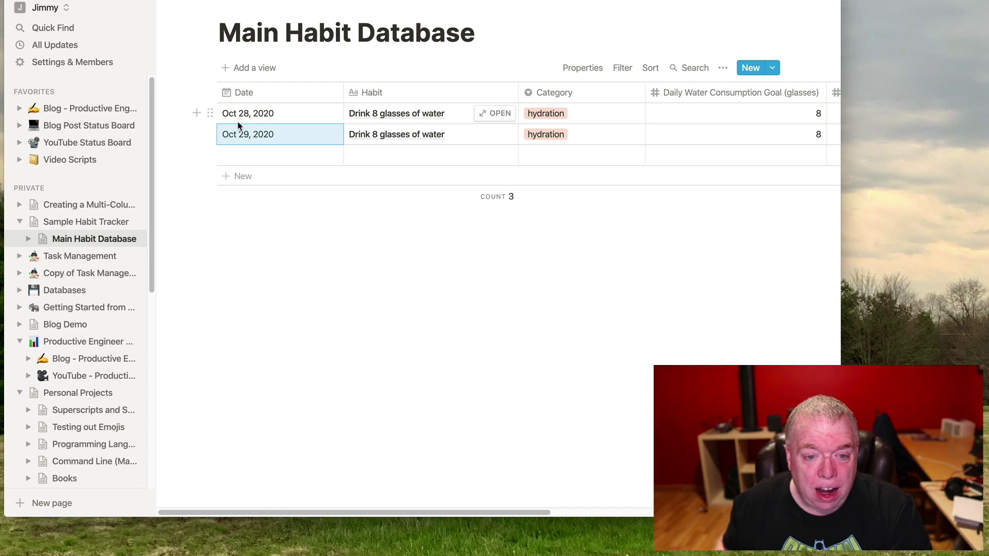
# Step: Open the date editor for the Oct 28, 2020 hydration entry in Main Habit Database
pyautogui.click(260, 115)
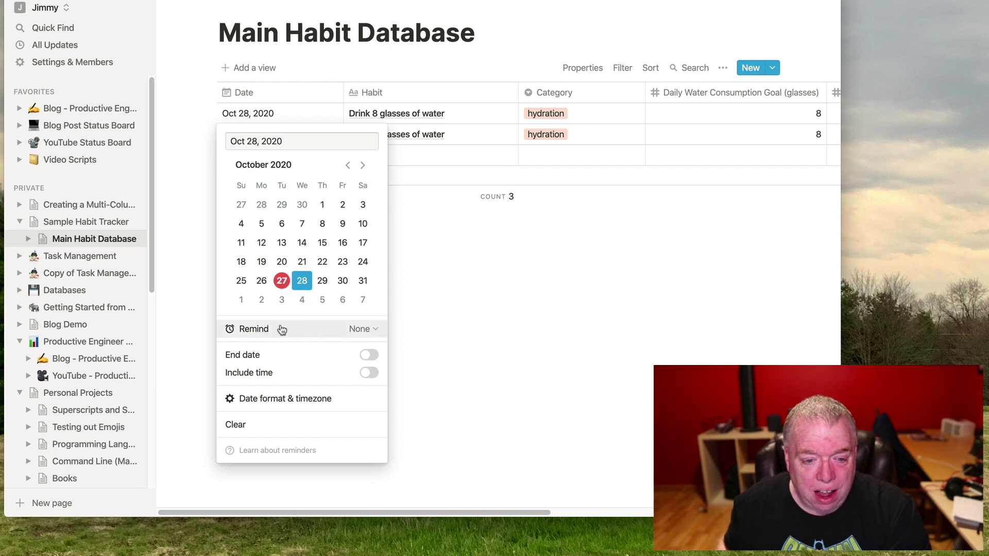
# Step: Set the Oct 28, 2020 date's reminder to 'On day of event'
pyautogui.click(377, 332)
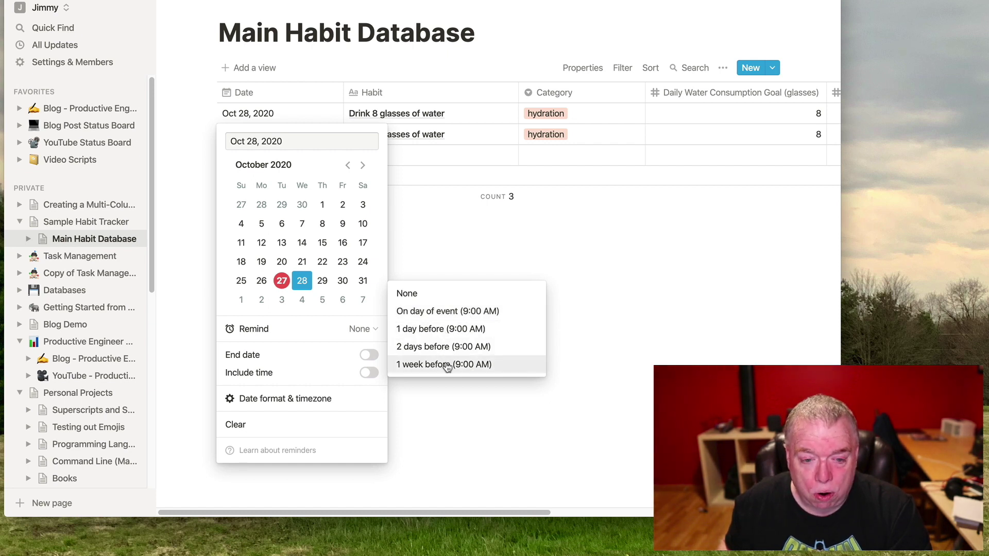
pyautogui.click(446, 312)
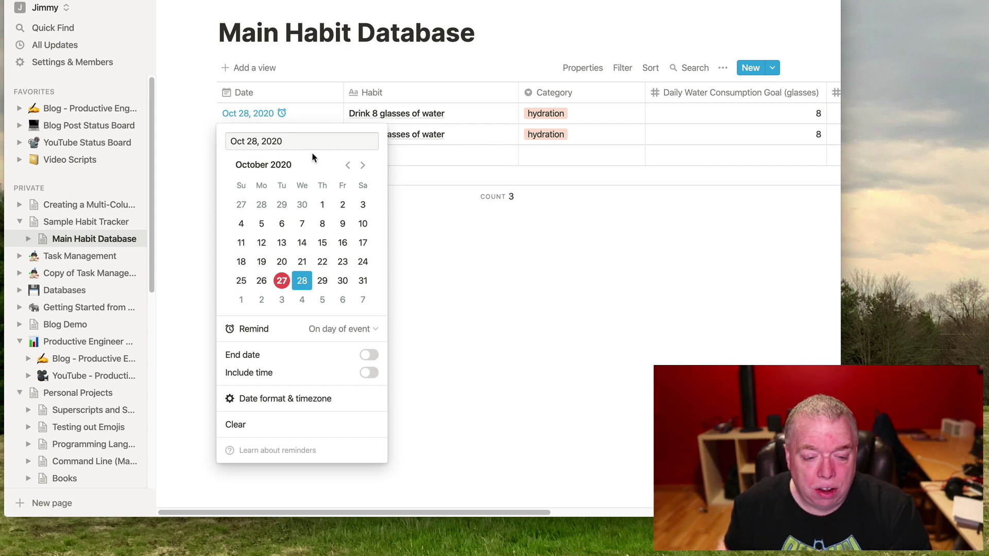
# Step: Include a time on the Oct 28 date and set it to 10:00 AM
pyautogui.click(369, 373)
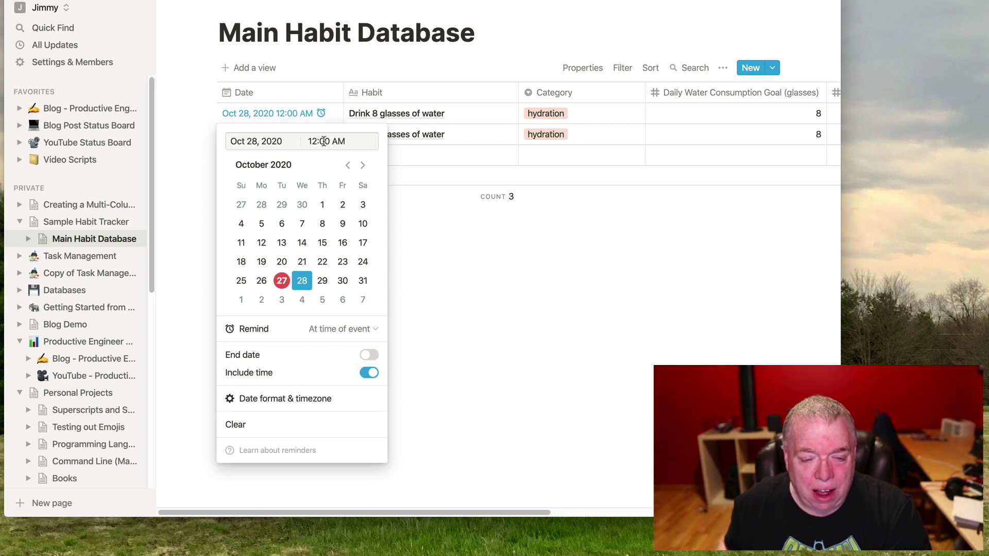
pyautogui.click(372, 374)
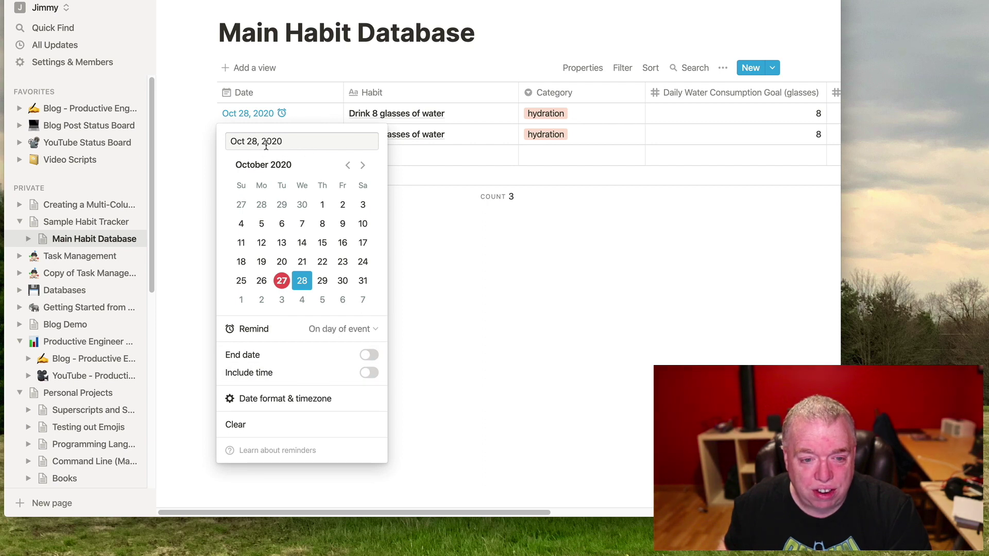
pyautogui.click(372, 374)
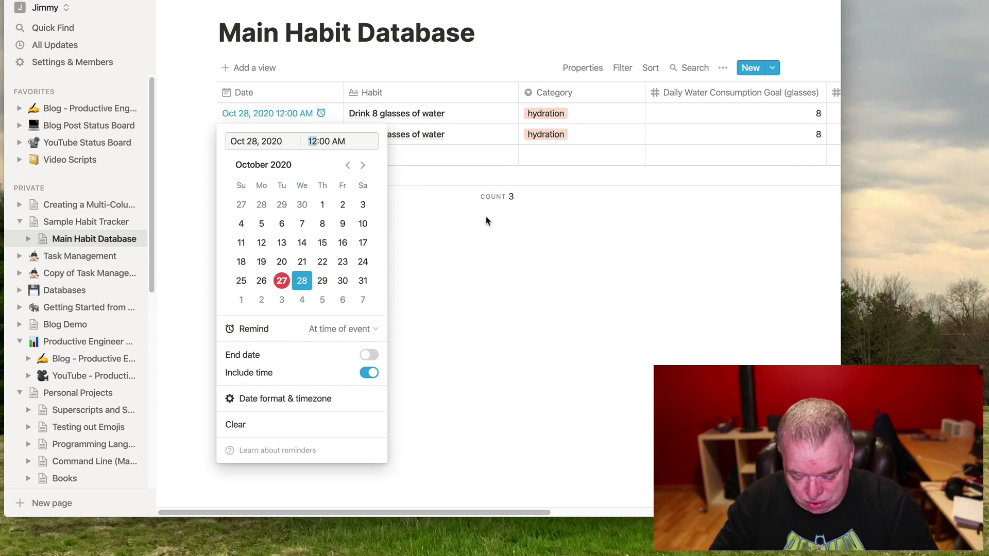
pyautogui.write('10')
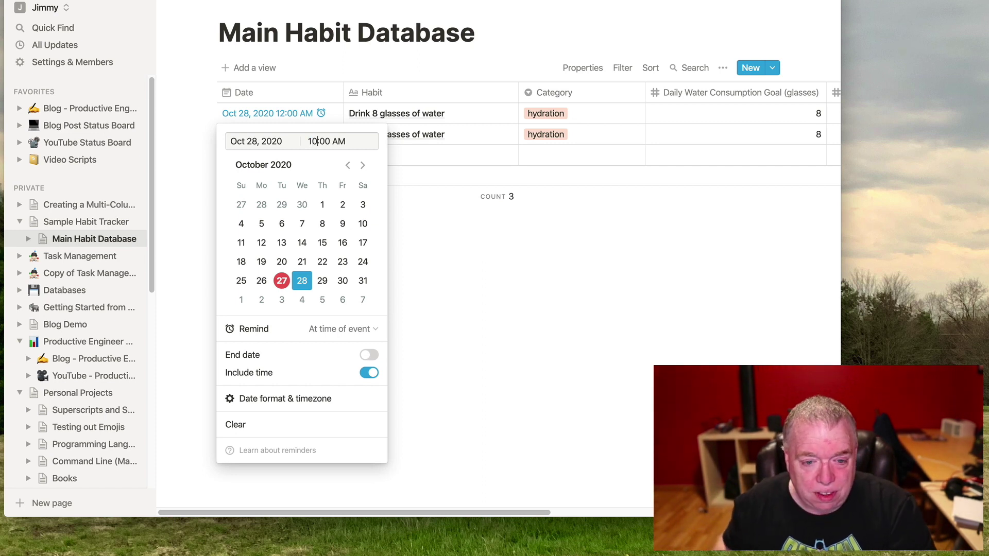
pyautogui.press('Return')
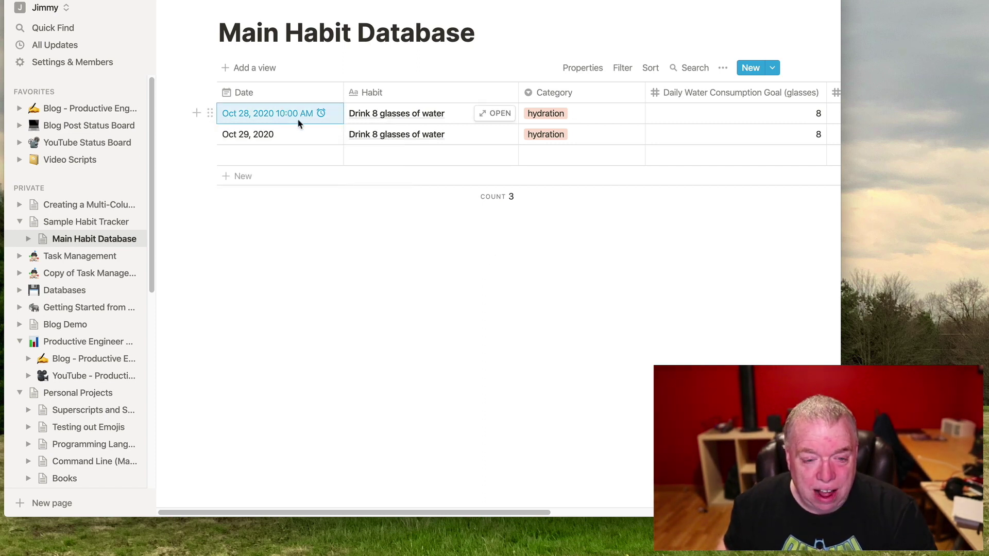
# Step: Turn on Include time for the Oct 29, 2020 date and browse its reminder options
pyautogui.click(285, 135)
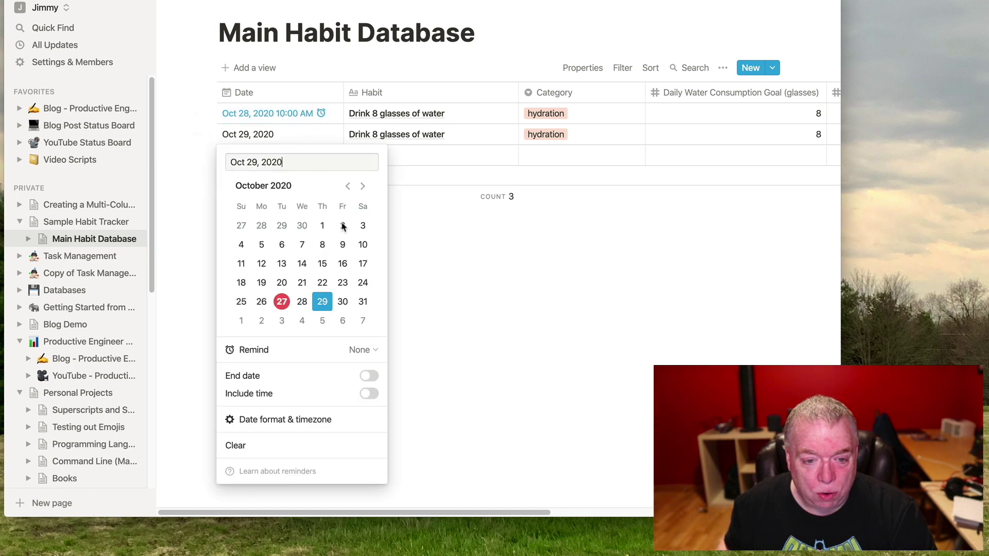
pyautogui.click(362, 351)
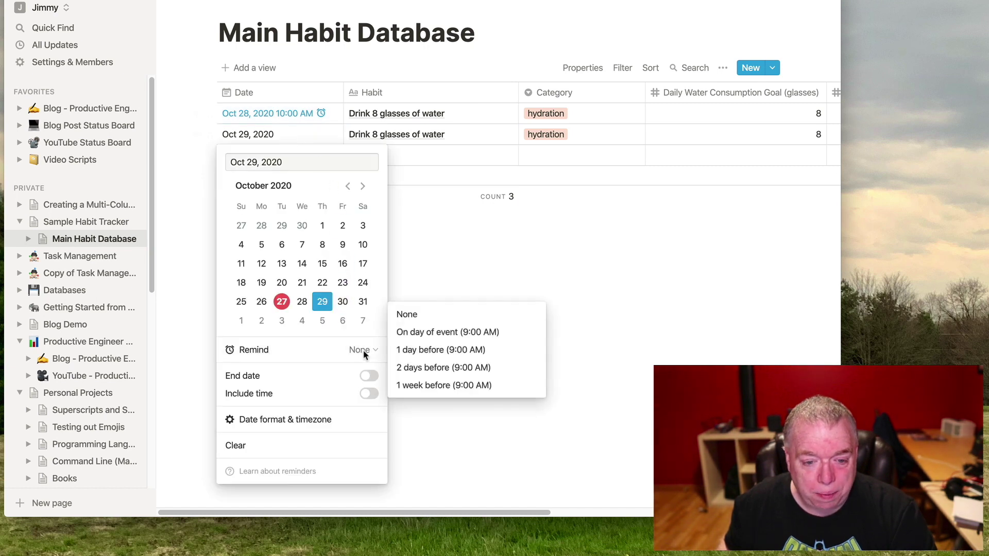
pyautogui.click(368, 395)
pyautogui.click(369, 394)
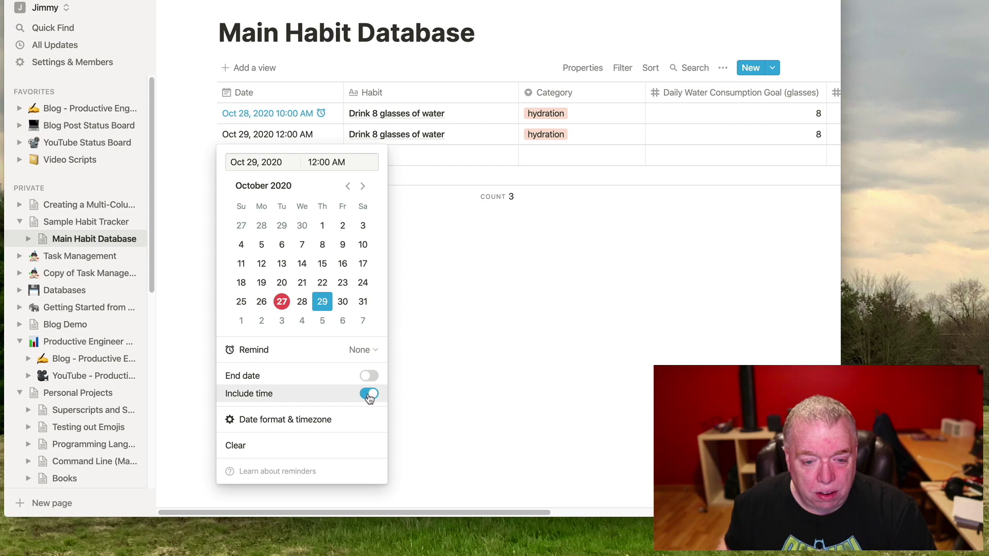
pyautogui.click(363, 351)
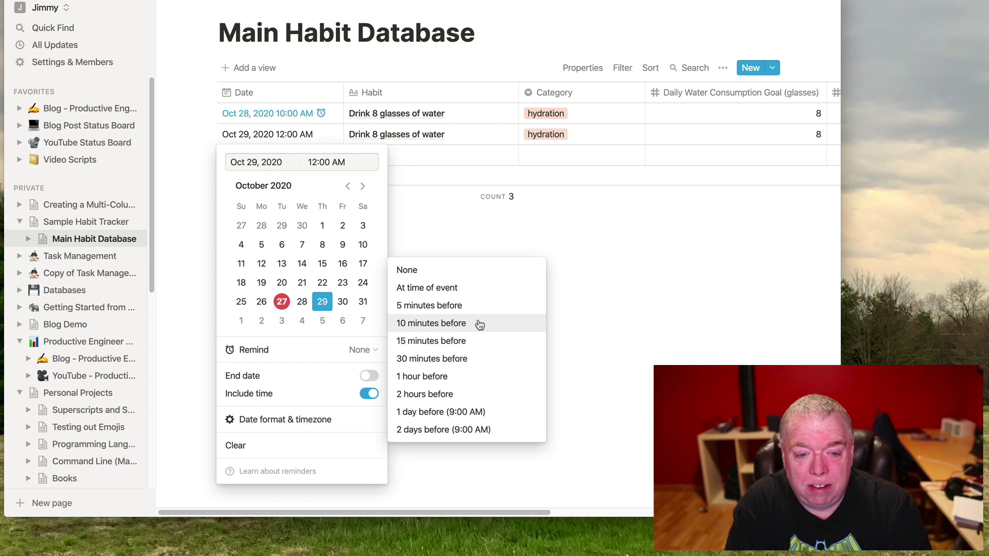
pyautogui.click(314, 161)
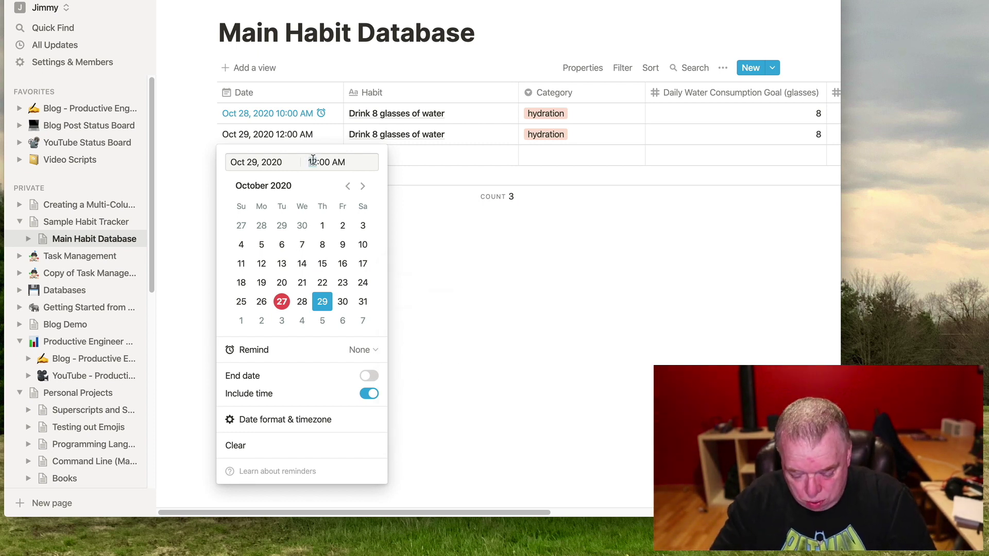
# Step: Change the Oct 29 time to 8:00 PM with a '15 minutes before' reminder
pyautogui.write('2')
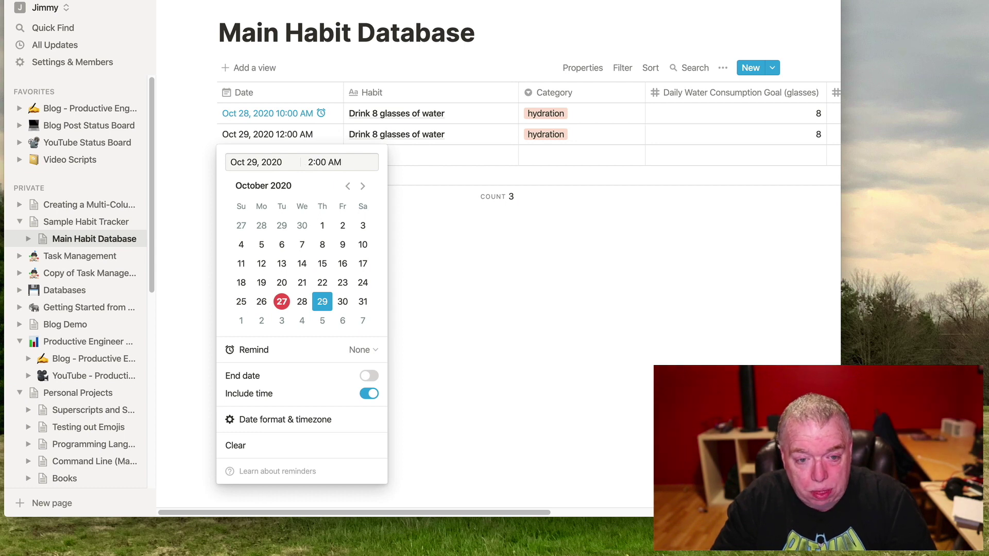
pyautogui.press('BackSpace')
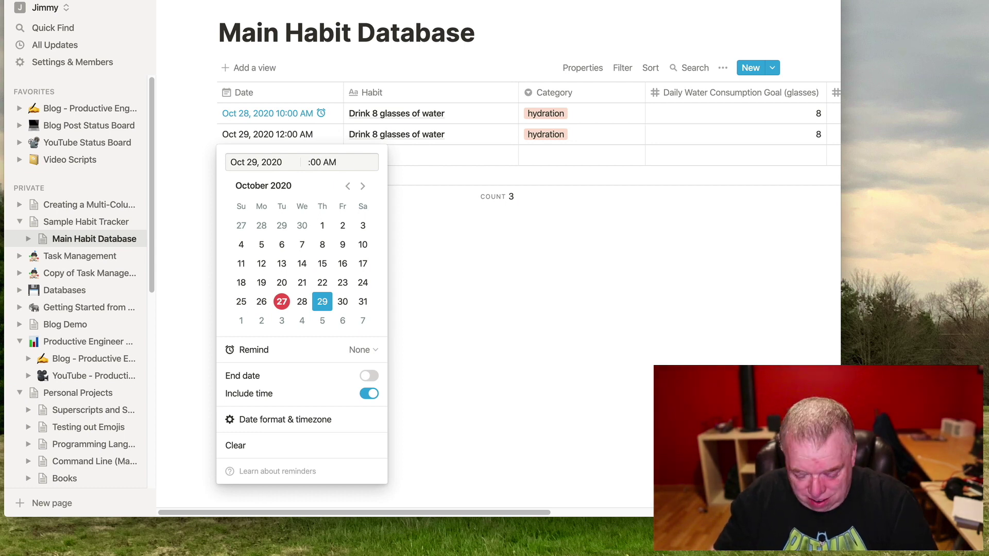
pyautogui.write('8')
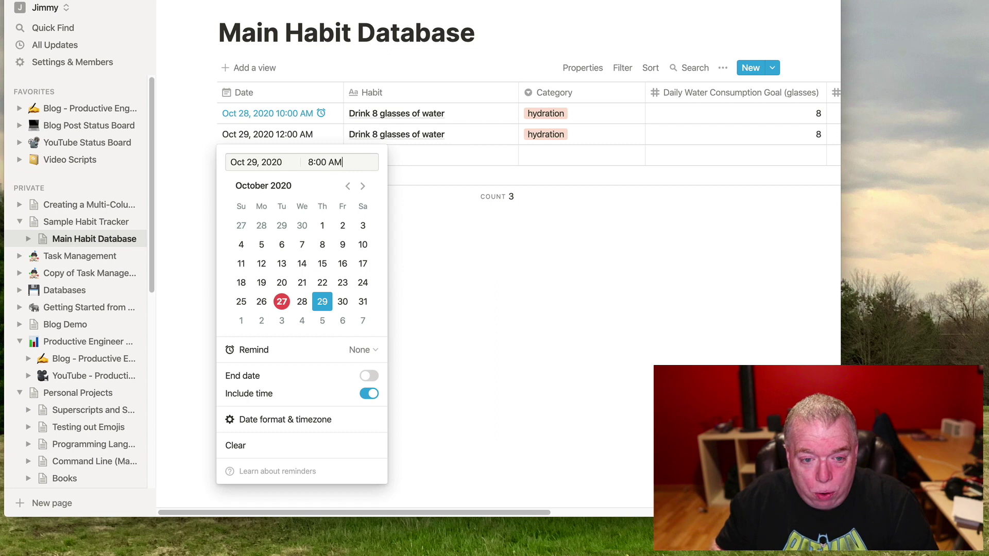
pyautogui.press('BackSpace')
pyautogui.press('BackSpace')
pyautogui.write('PM')
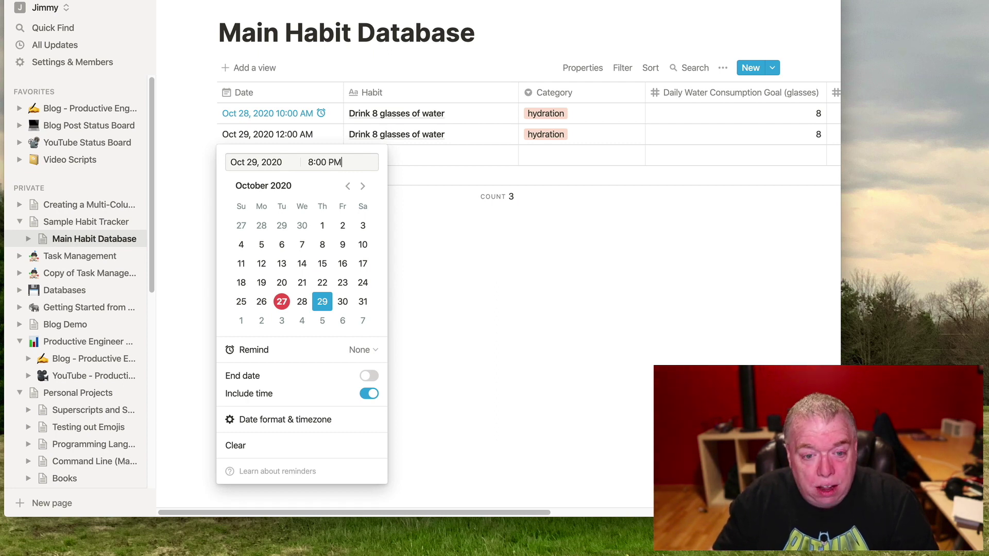
pyautogui.click(363, 353)
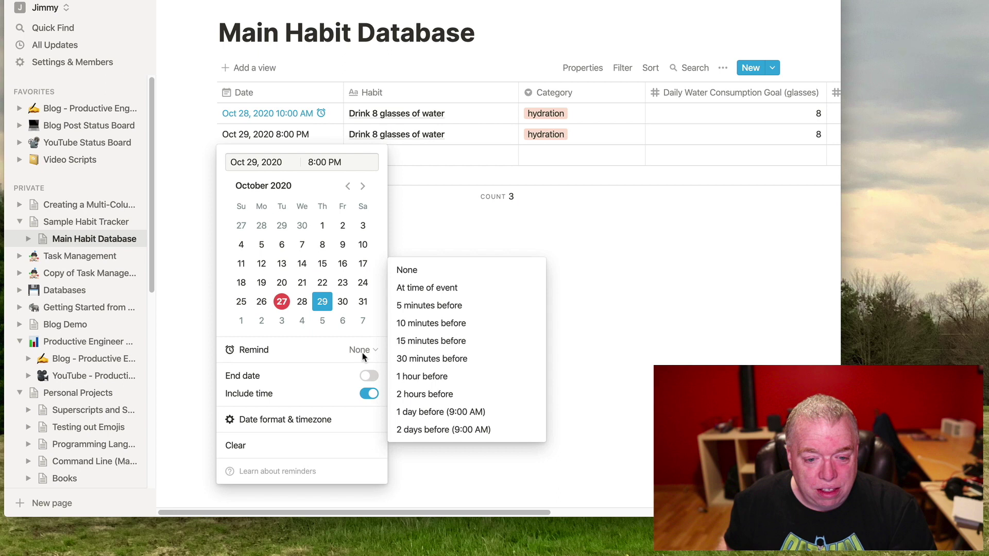
pyautogui.click(432, 341)
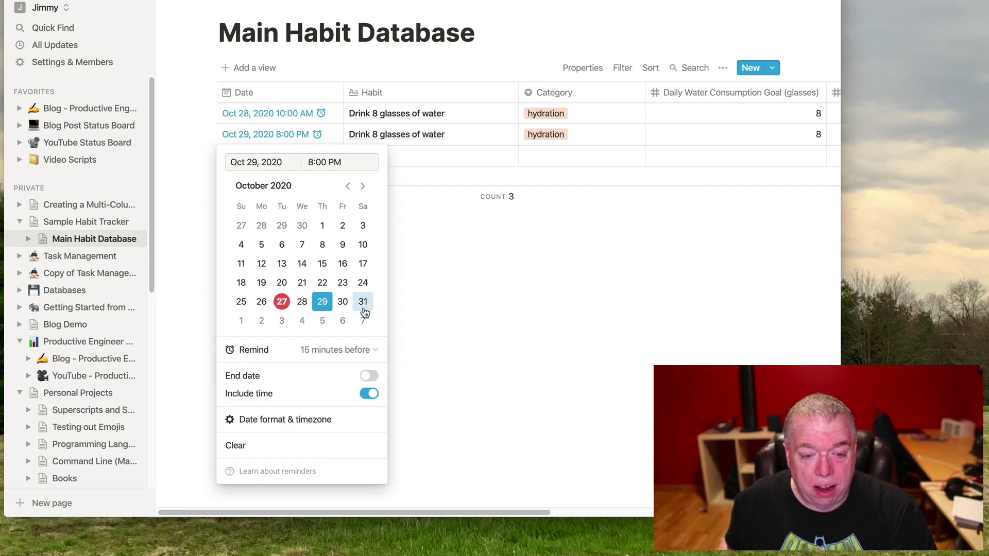
# Step: Switch the Oct 29 8:00 PM reminder to 'At time of event'
pyautogui.click(364, 350)
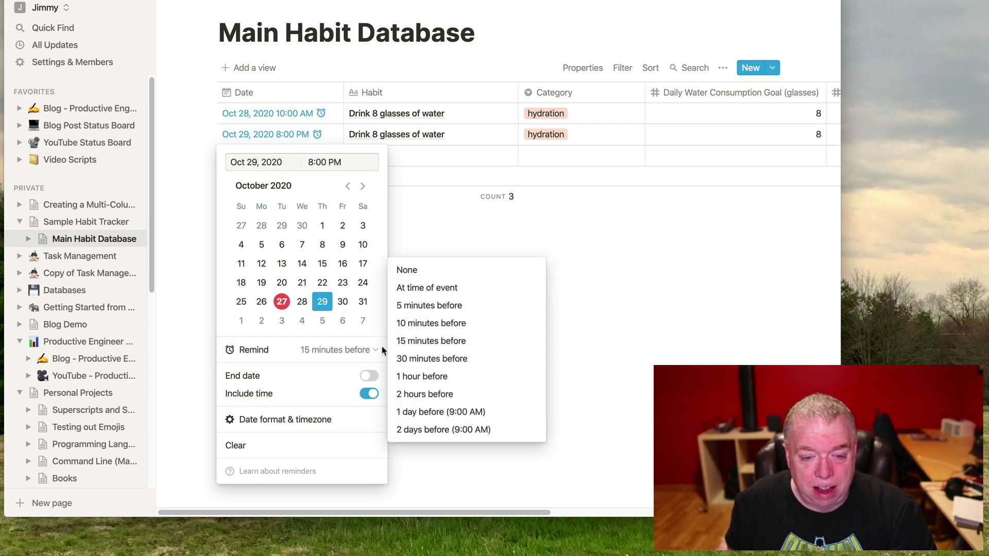
pyautogui.click(420, 288)
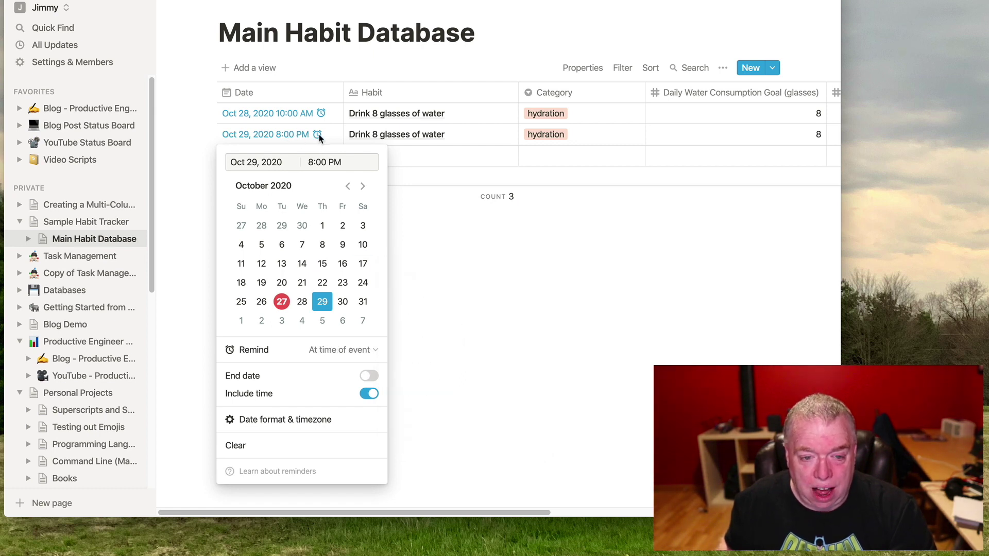
pyautogui.click(367, 361)
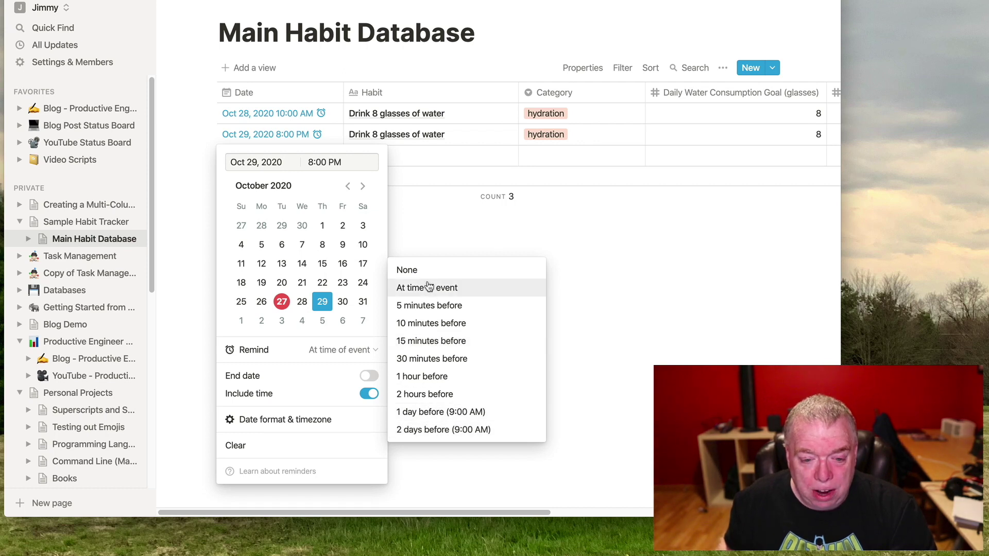
pyautogui.click(371, 395)
# Step: Toggle the Oct 29 time off to view day-based reminders, then back on for timed ones
pyautogui.click(371, 394)
pyautogui.click(371, 349)
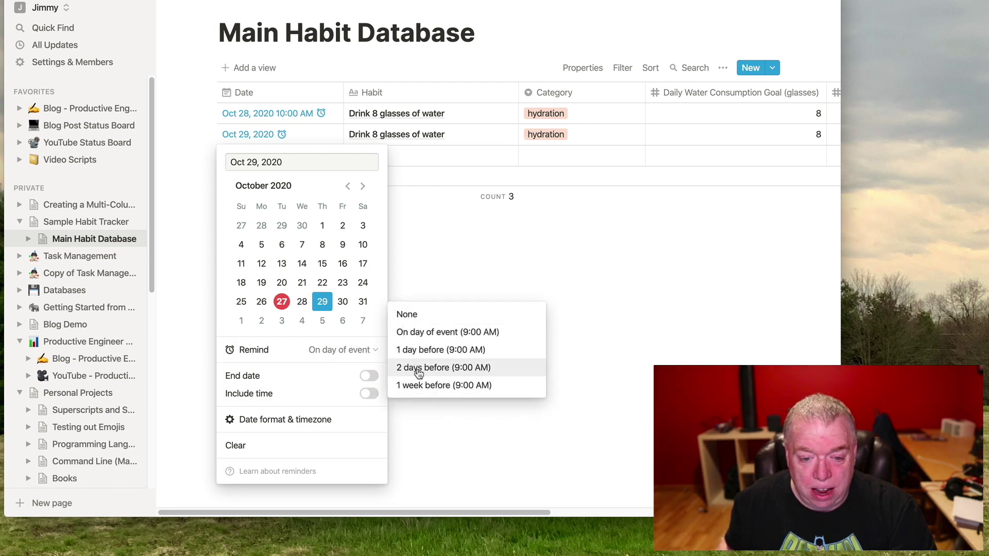
pyautogui.click(370, 394)
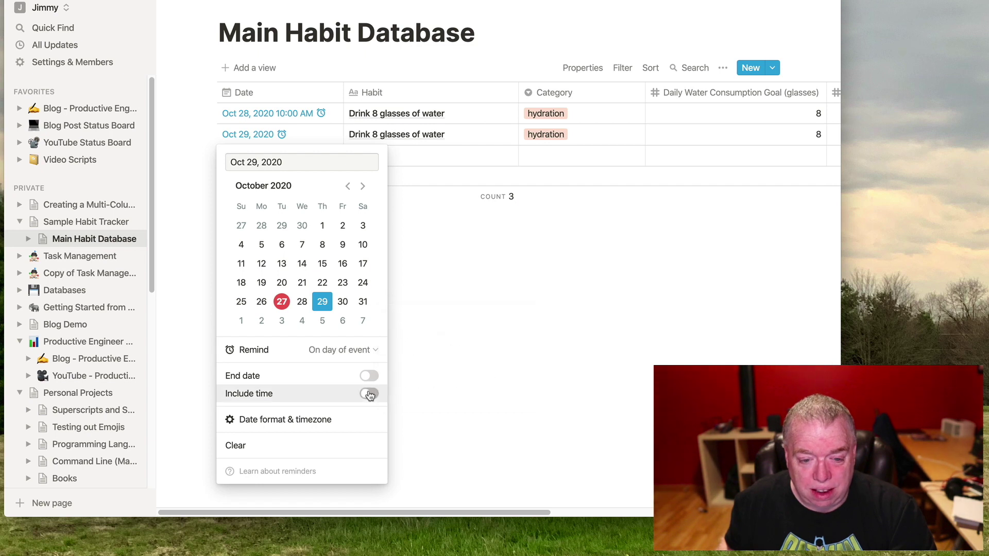
pyautogui.click(370, 395)
pyautogui.click(369, 352)
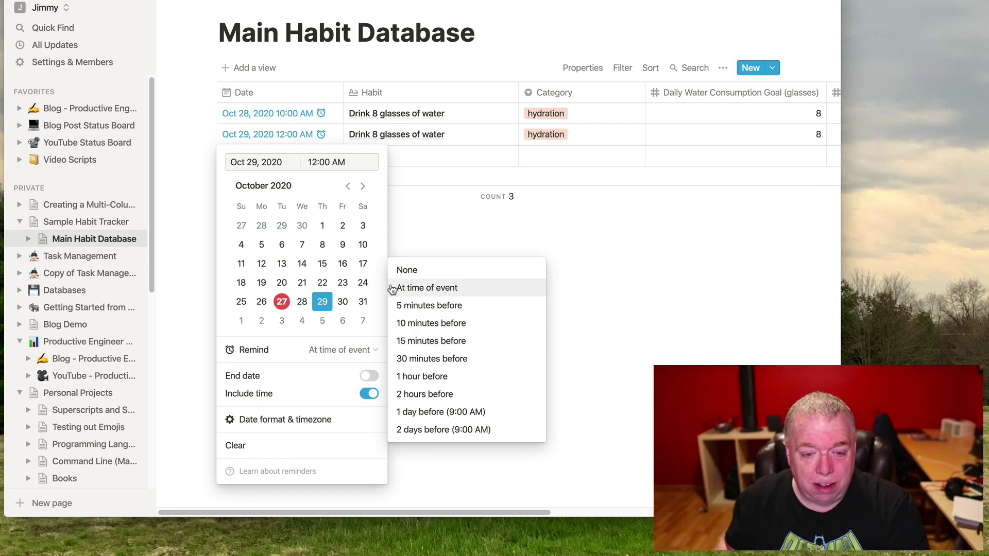
# Step: Set the Oct 29 date's reminder to None and close the date pickers
pyautogui.click(407, 270)
pyautogui.click(289, 115)
pyautogui.click(289, 117)
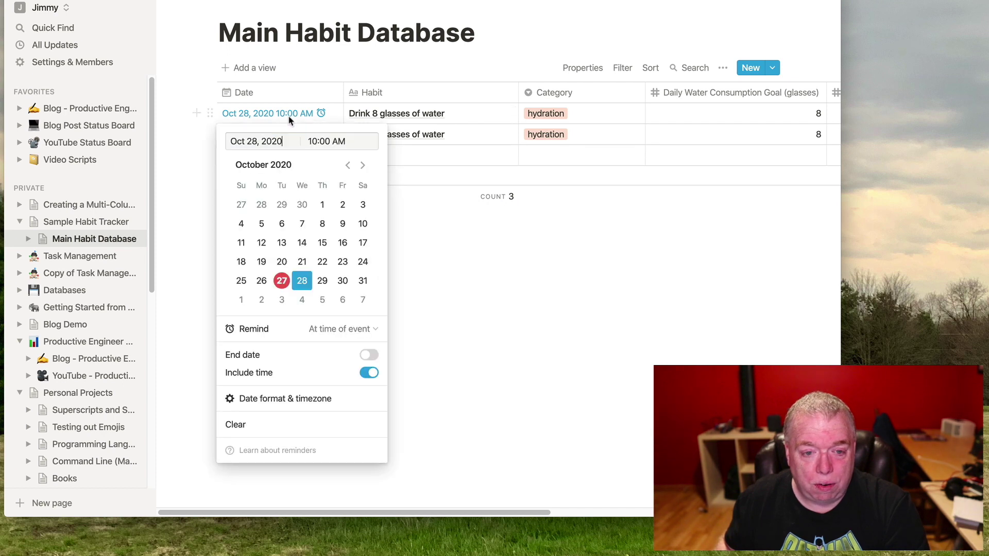
pyautogui.click(395, 174)
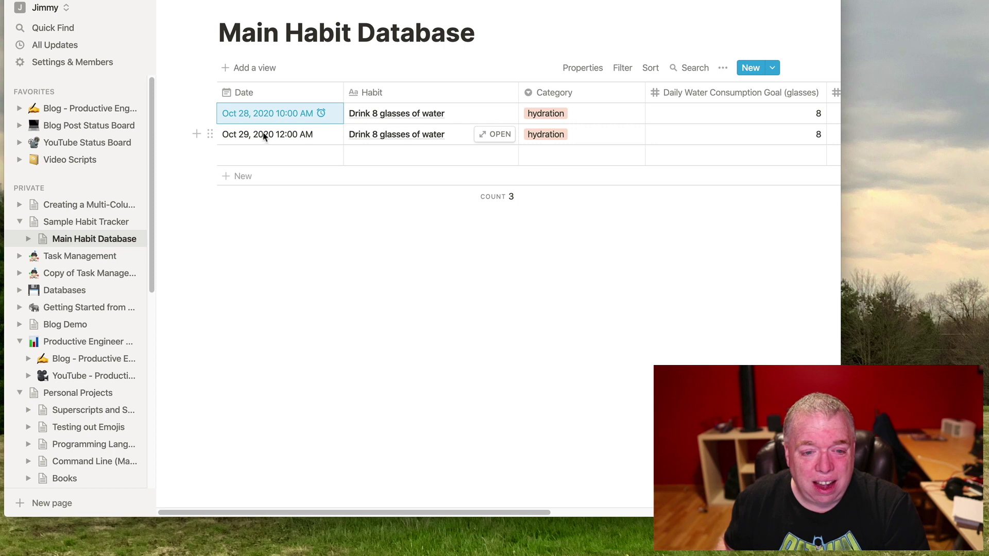
# Step: Open the Drink 8 glasses of water page for Oct 29 with an empty body
pyautogui.click(491, 136)
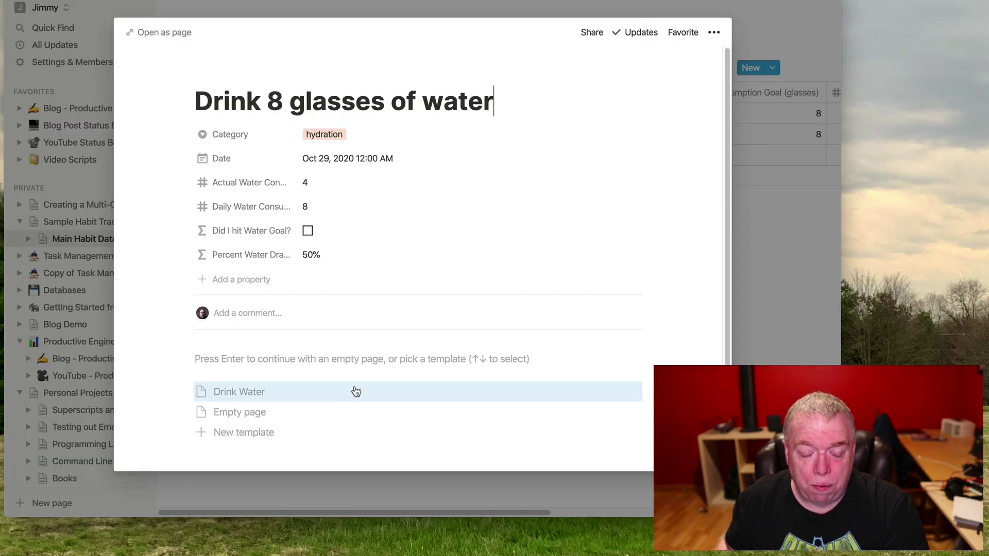
pyautogui.click(461, 2)
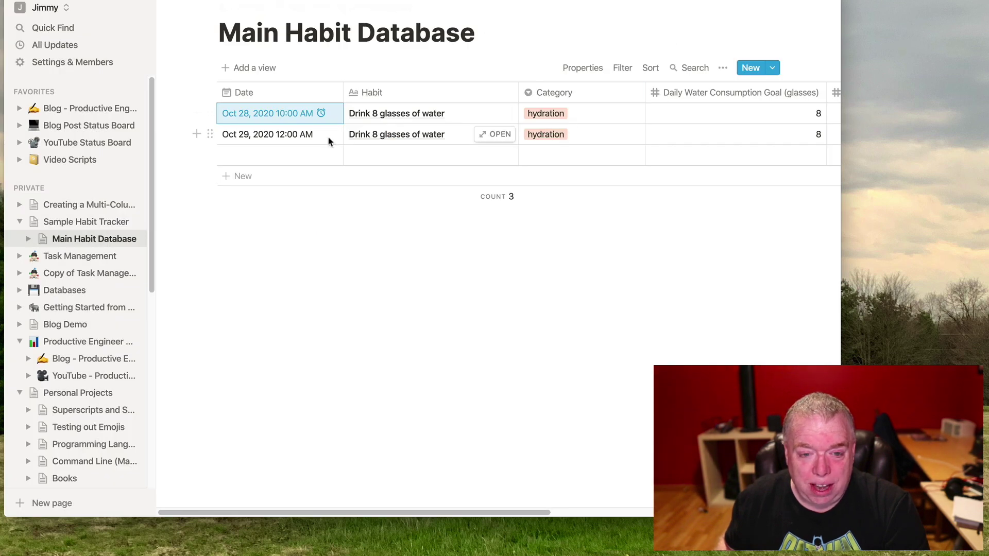
pyautogui.click(483, 136)
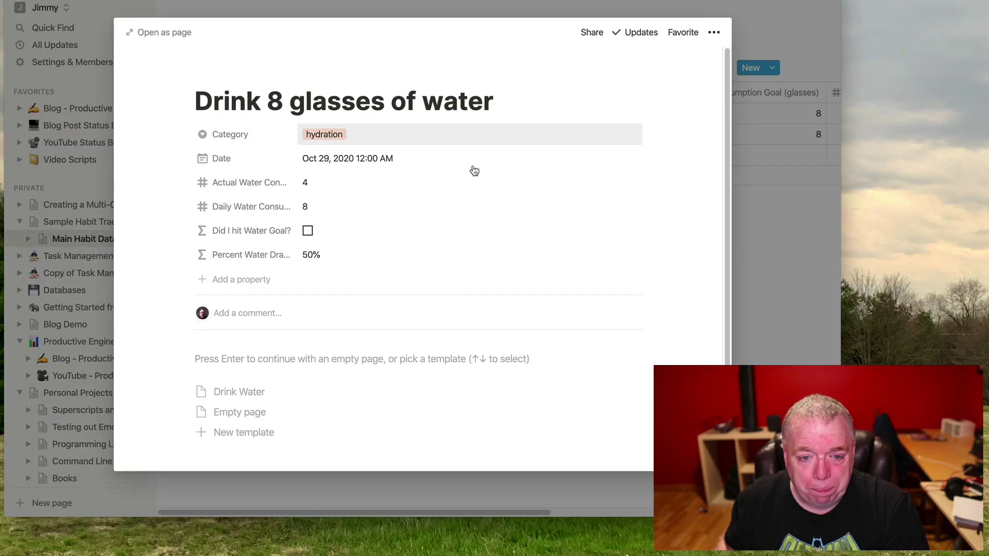
pyautogui.press('Return')
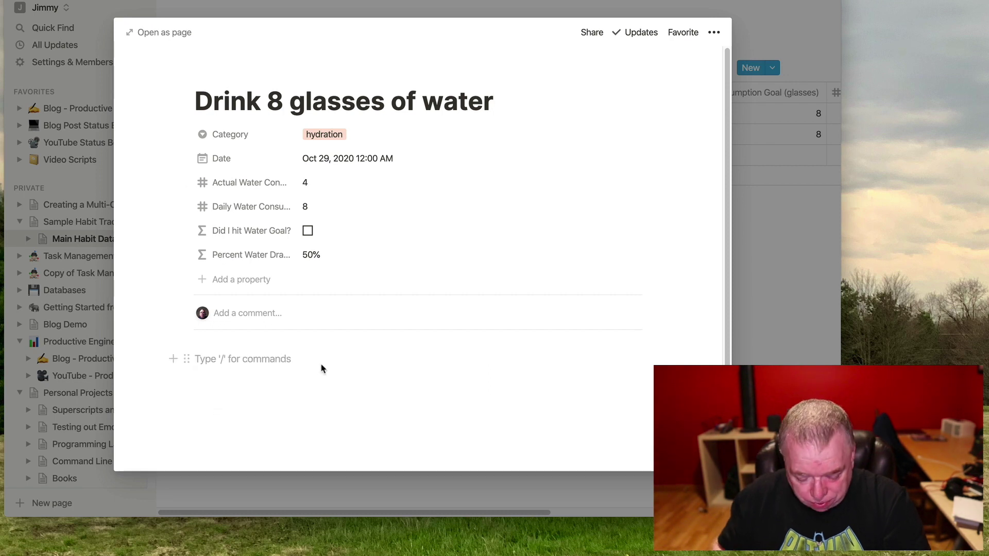
pyautogui.write('@rem')
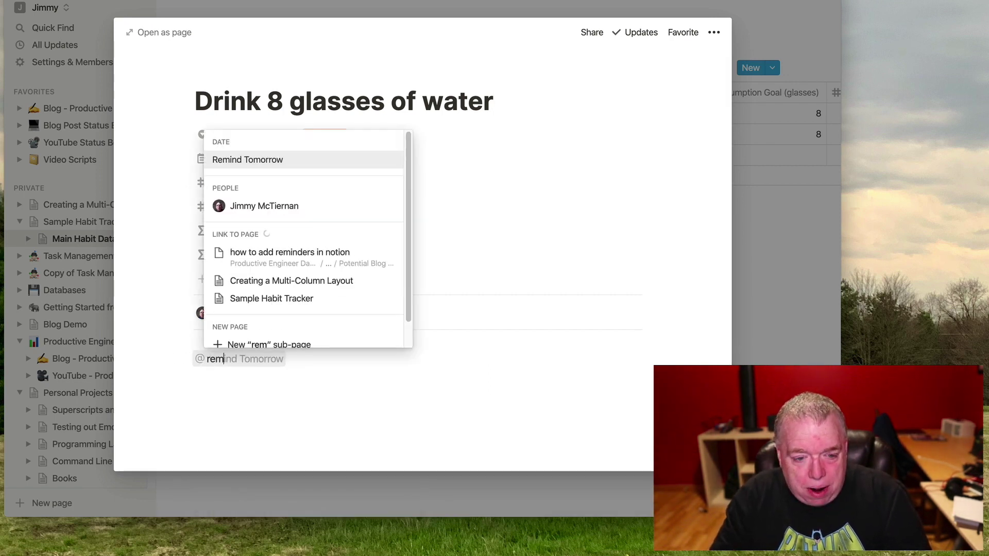
pyautogui.write('ind tomo')
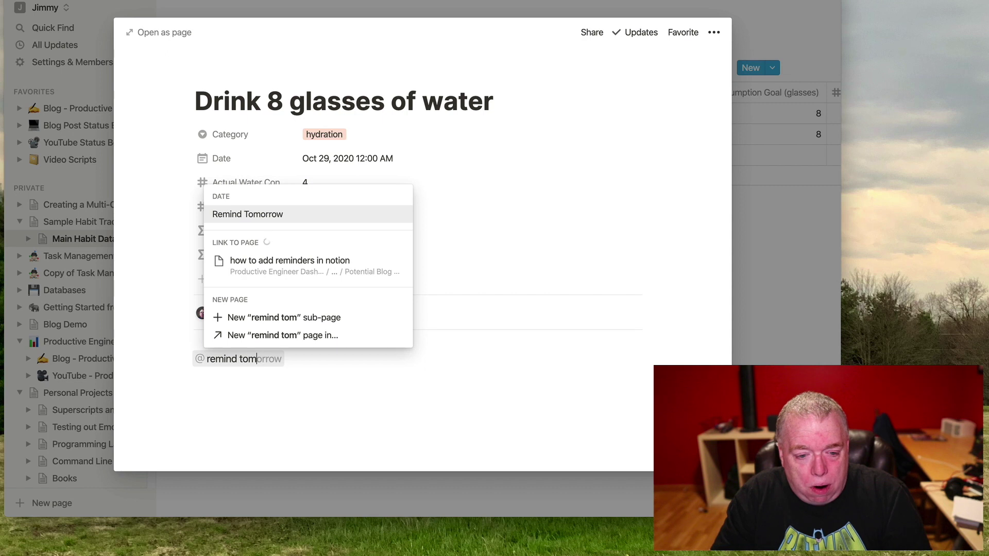
pyautogui.press('BackSpace')
pyautogui.press('BackSpace')
pyautogui.press('BackSpace')
pyautogui.press('BackSpace')
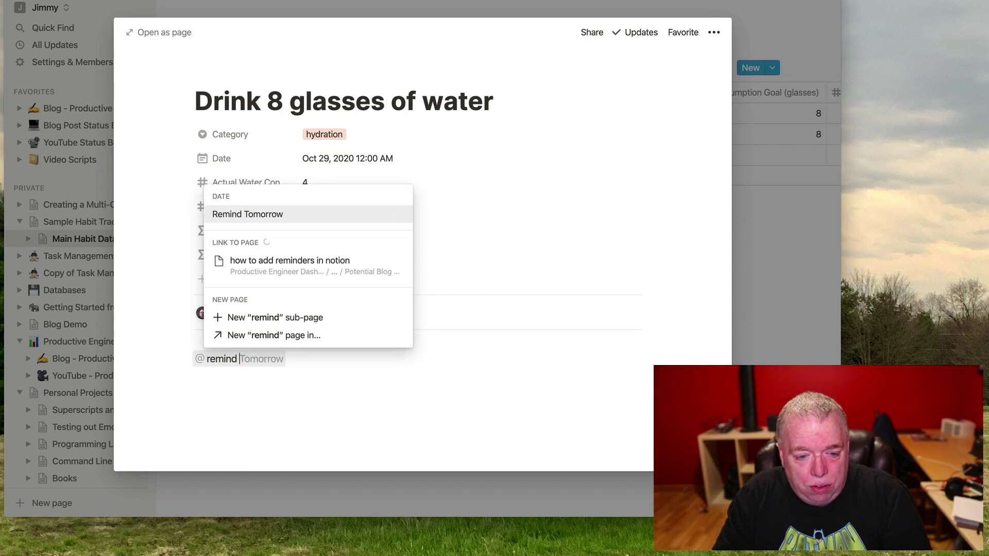
pyautogui.write('frd')
pyautogui.press('BackSpace')
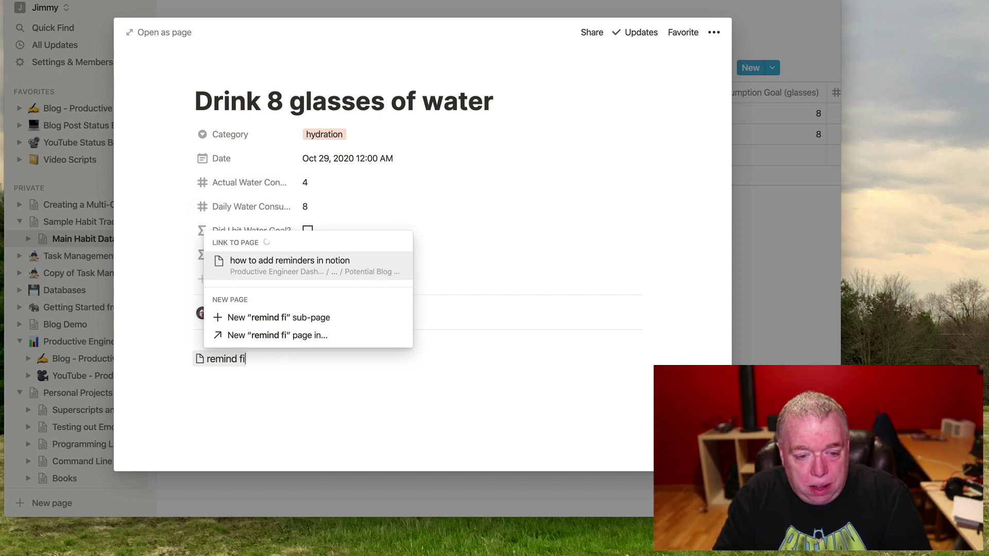
pyautogui.write('dia')
pyautogui.press('BackSpace')
pyautogui.press('BackSpace')
pyautogui.press('BackSpace')
pyautogui.write('iday')
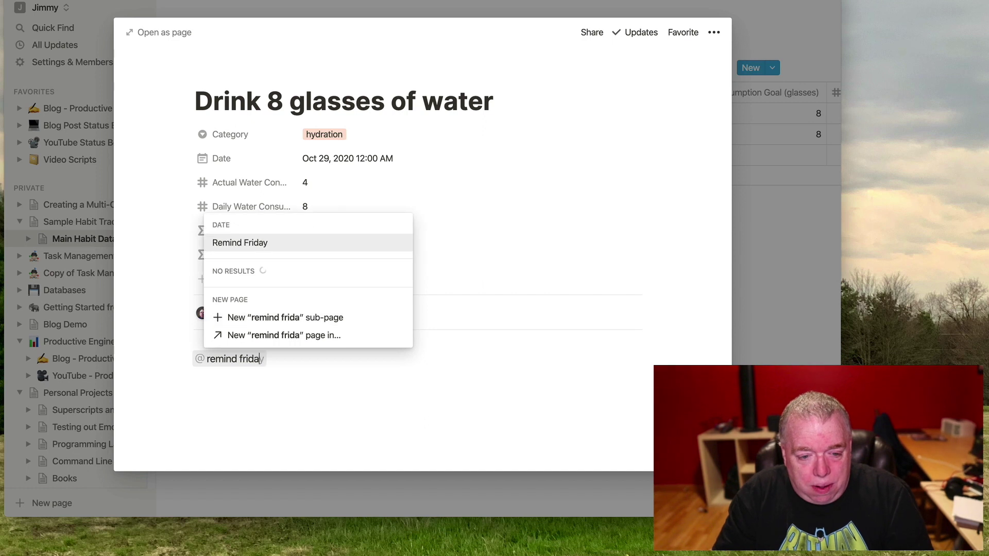
pyautogui.write(' at ')
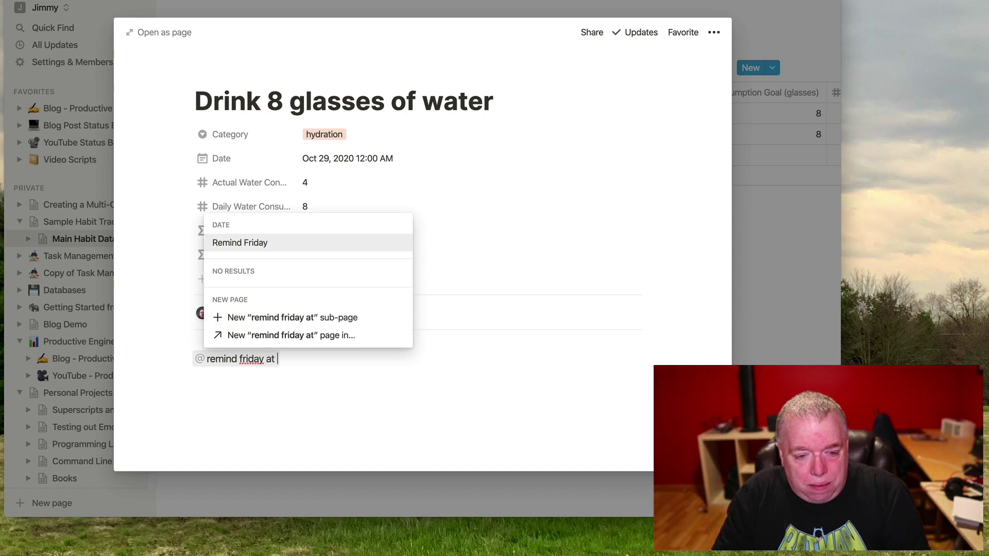
pyautogui.write('3')
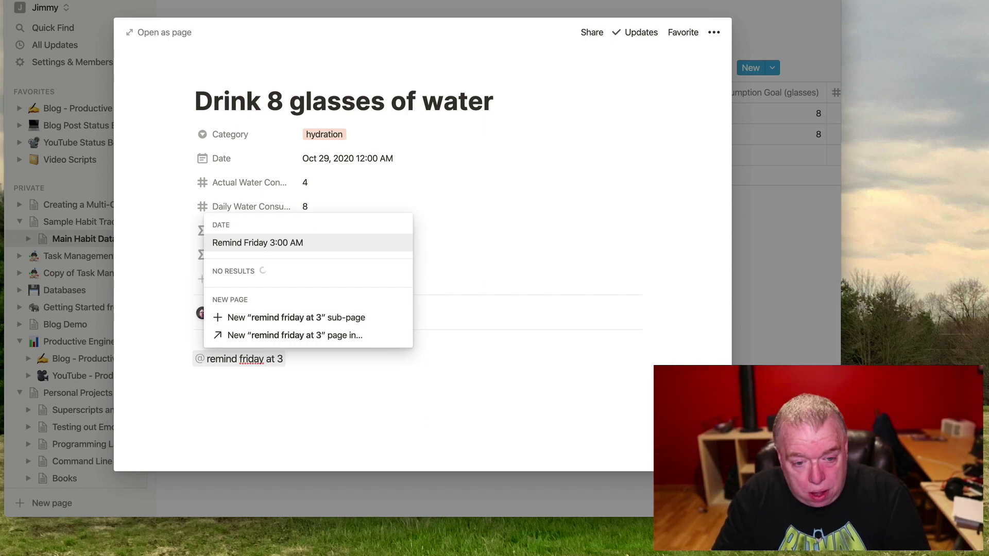
pyautogui.write('pm')
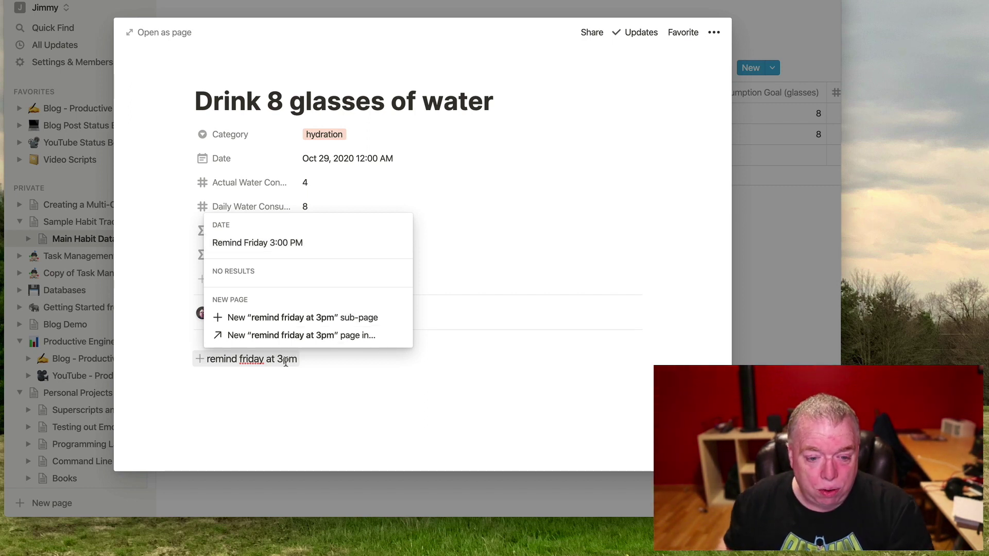
pyautogui.click(272, 243)
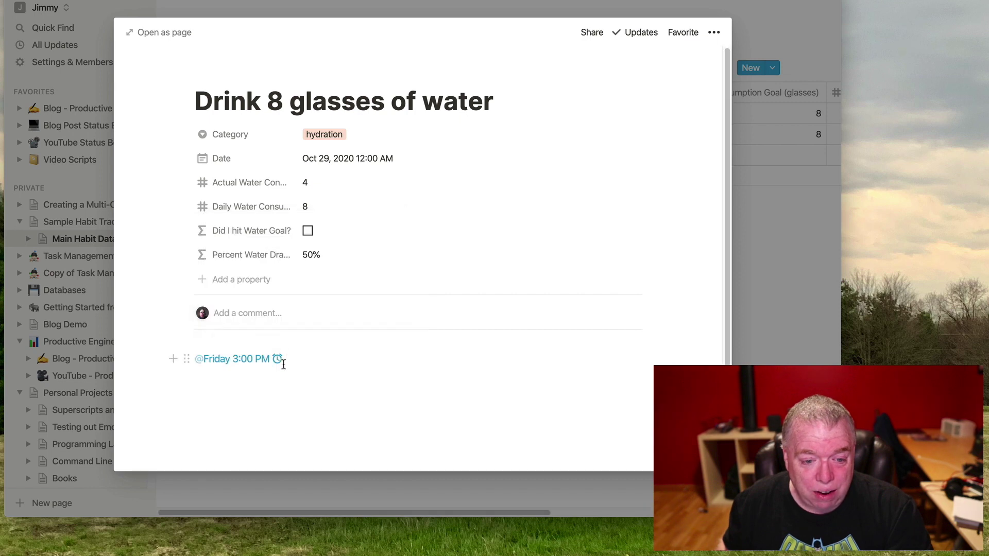